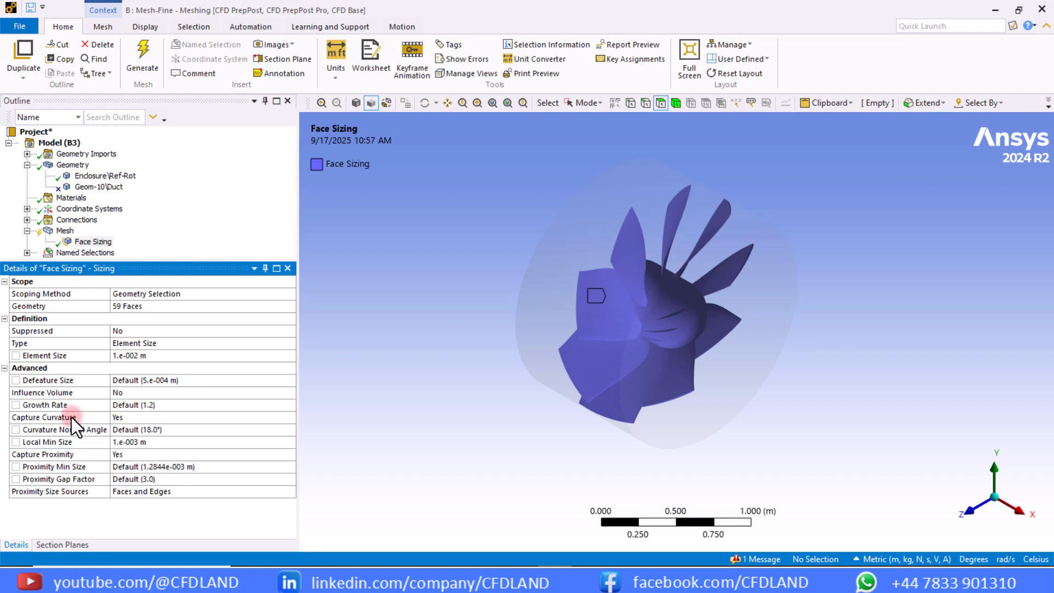
# Step: Set the Face Sizing's Proximity Min Size to 0.001 m
pyautogui.click(145, 468)
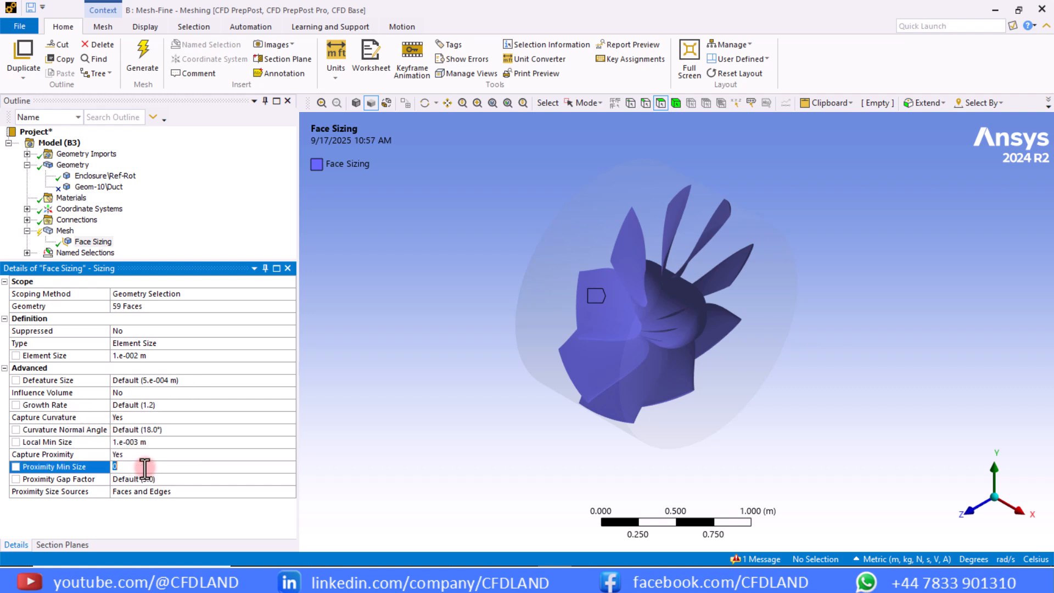
pyautogui.write('0.001')
pyautogui.press('Return')
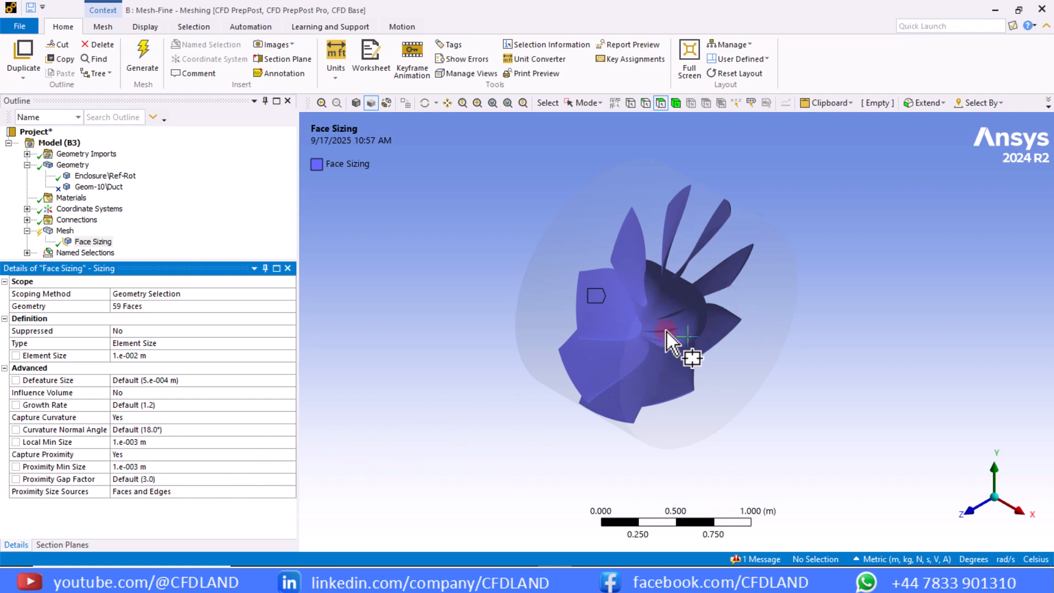
# Step: Check the narrow regions where the blades meet the hub, and generate the mesh with the updated Face Sizing
pyautogui.rightClick(695, 342)
pyautogui.moveTo(695, 342); pyautogui.dragTo(696, 343, button='right')
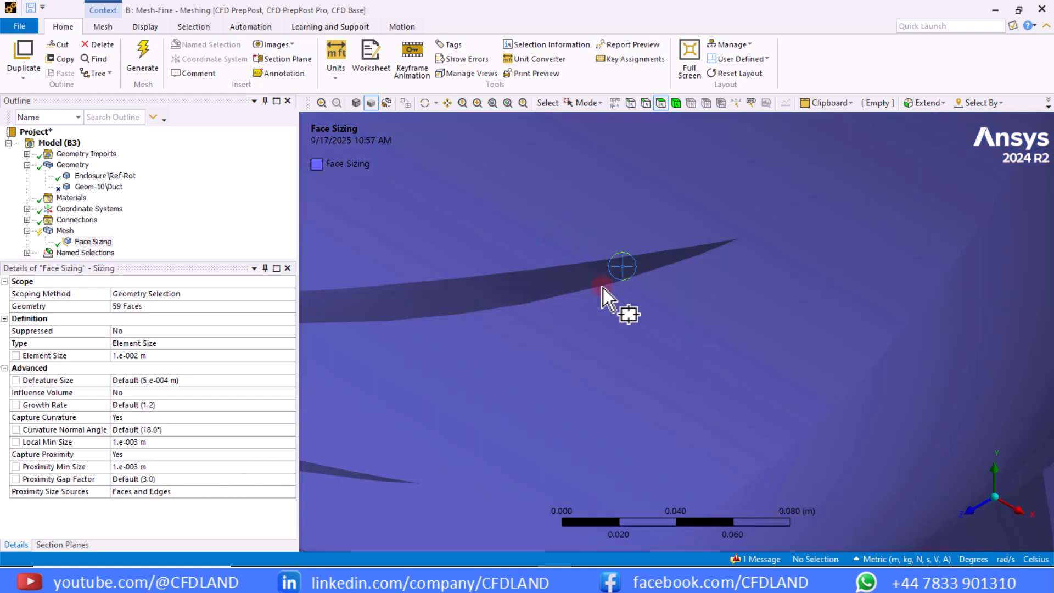
pyautogui.scroll(-5, 584, 303)
pyautogui.scroll(-5, 641, 304)
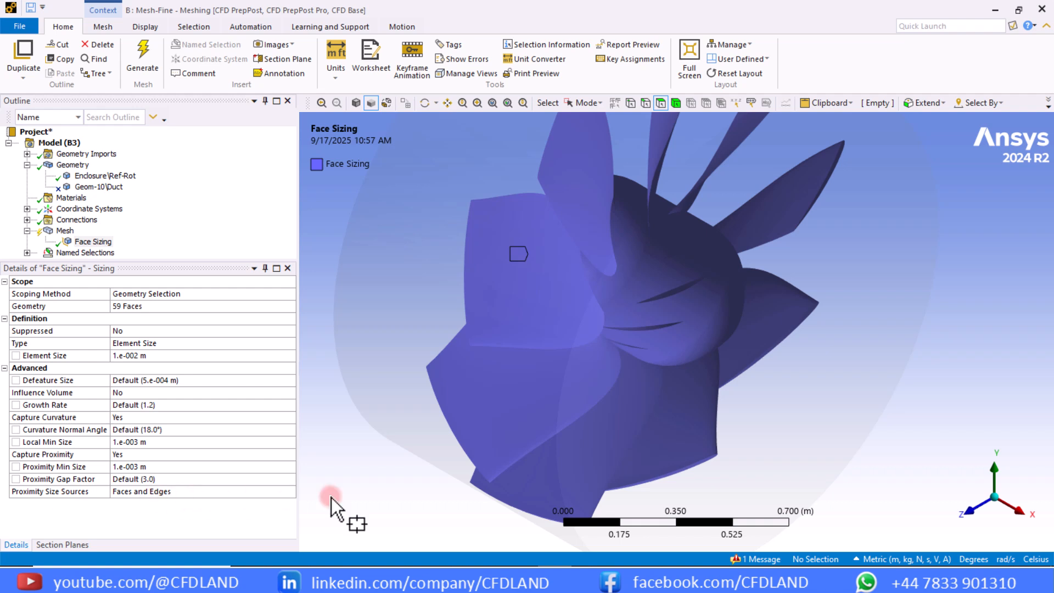
pyautogui.scroll(-3, 520, 420)
pyautogui.scroll(-1, 475, 338)
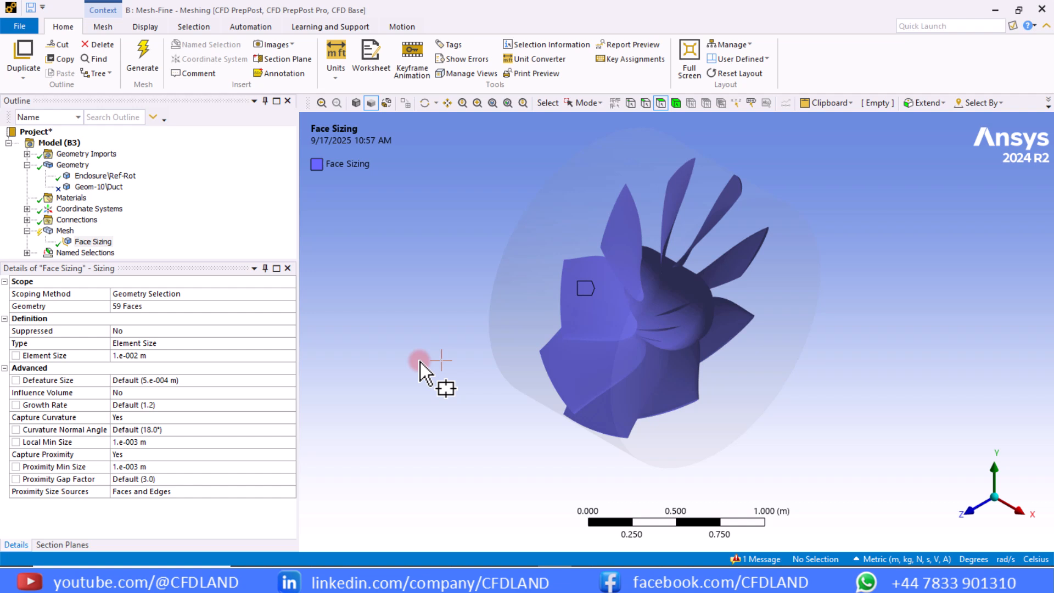
pyautogui.click(152, 60)
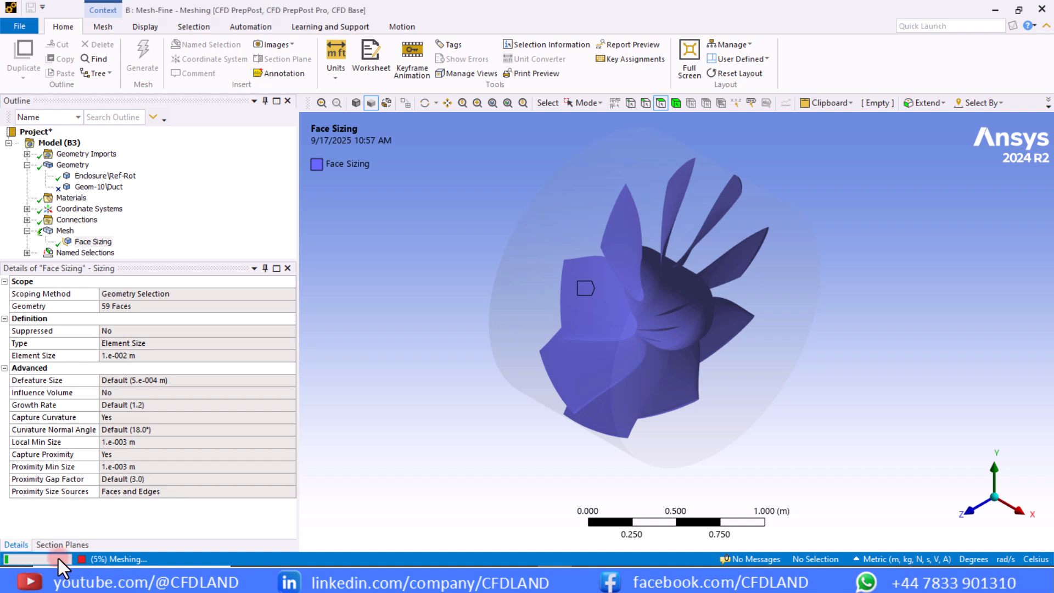
pyautogui.click(58, 559)
# Step: Set the Mesh Metric to Orthogonal Quality in the Mesh quality settings, and close the metrics chart
pyautogui.moveTo(439, 177); pyautogui.dragTo(358, 196)
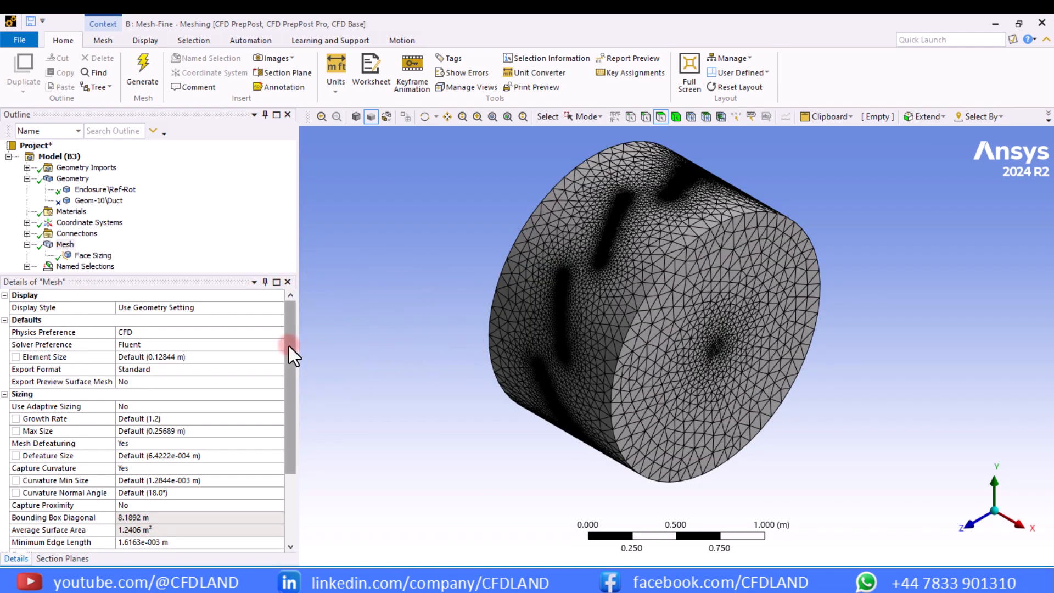
pyautogui.moveTo(288, 345); pyautogui.dragTo(11, 525)
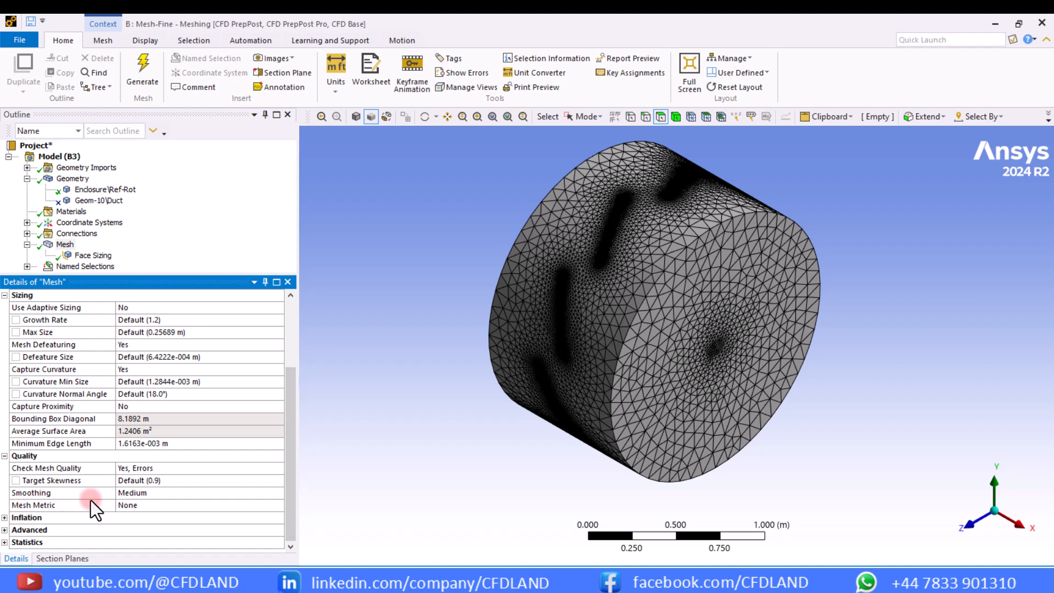
pyautogui.click(196, 505)
pyautogui.click(278, 505)
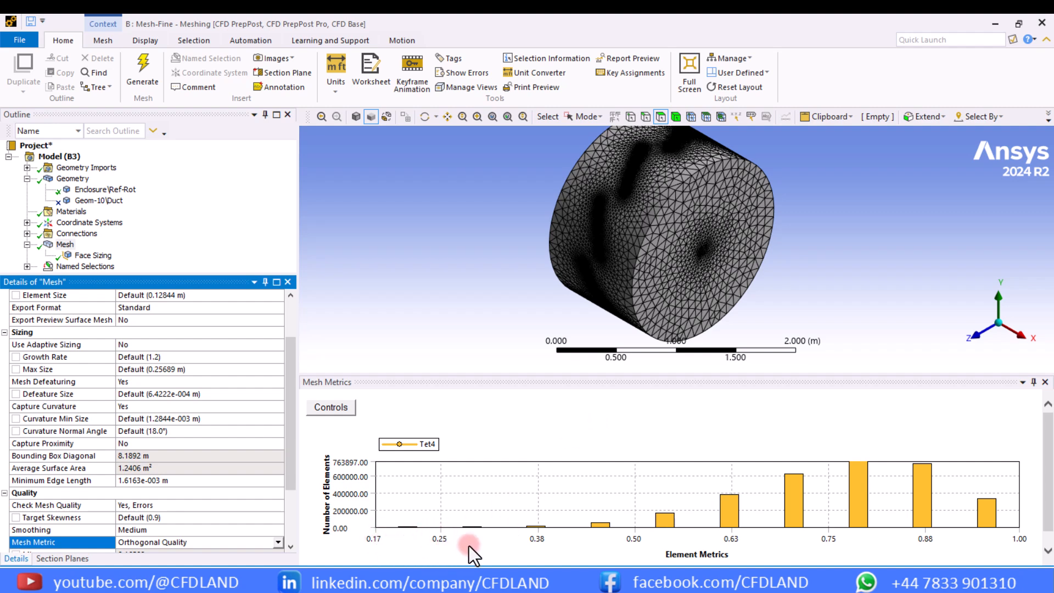
pyautogui.click(1045, 383)
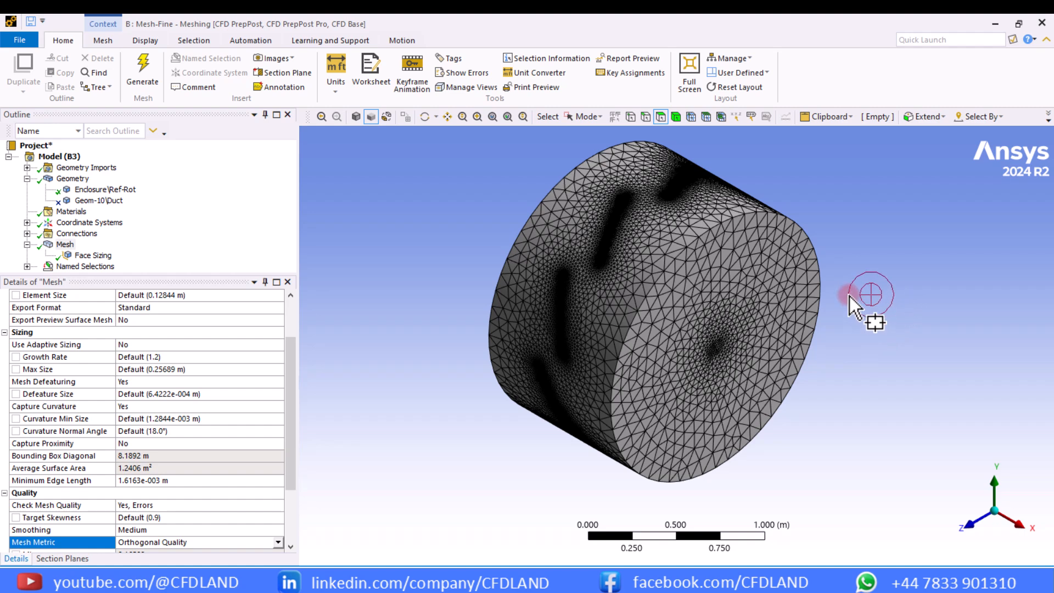
# Step: Enable Section Plane1 to cut through the mesh across the blades
pyautogui.scroll(-1, 849, 296)
pyautogui.click(55, 559)
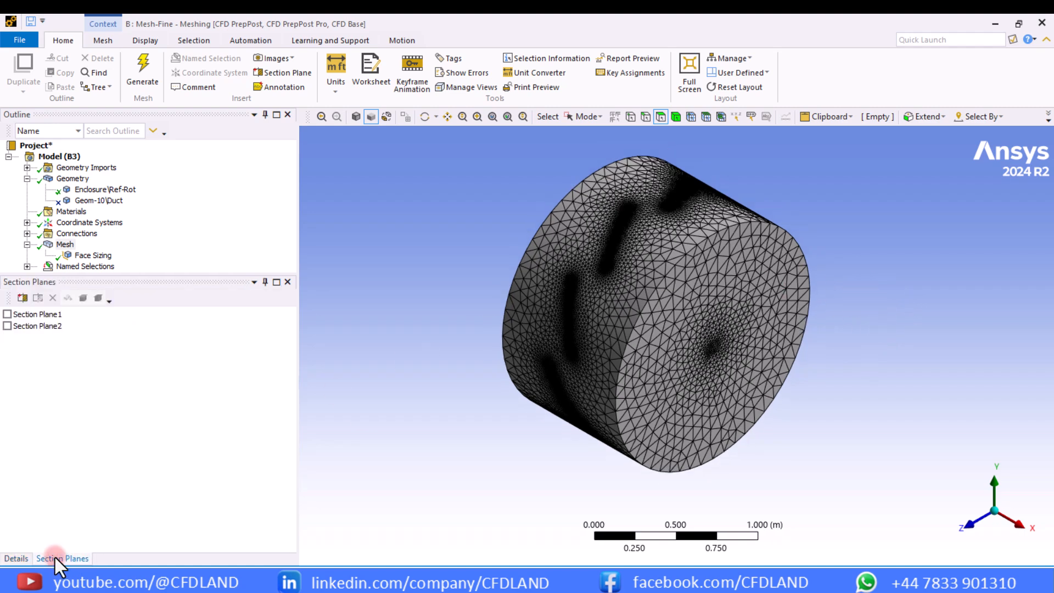
pyautogui.click(8, 313)
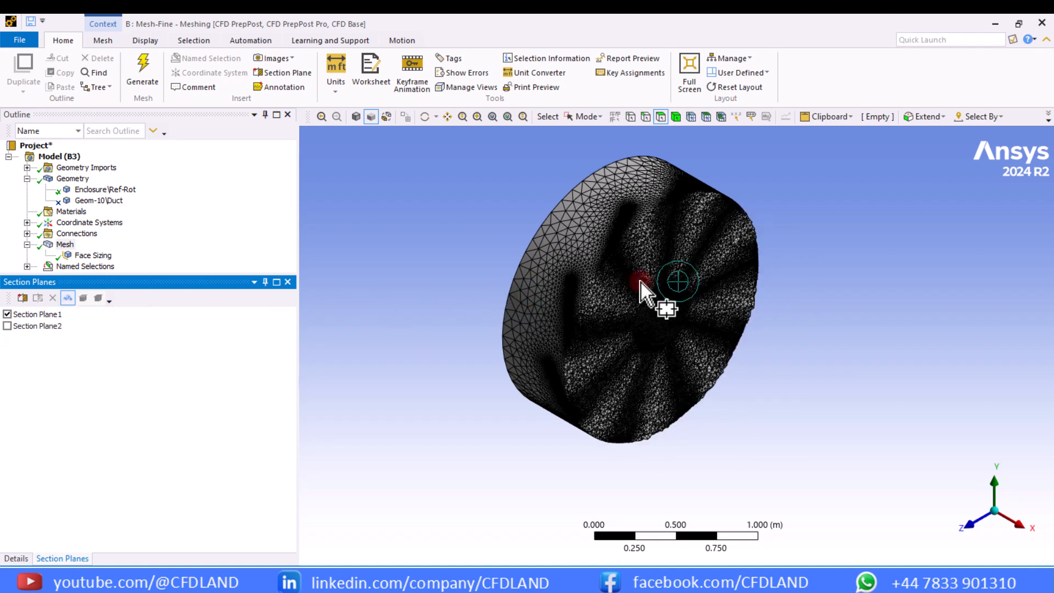
pyautogui.click(1022, 525)
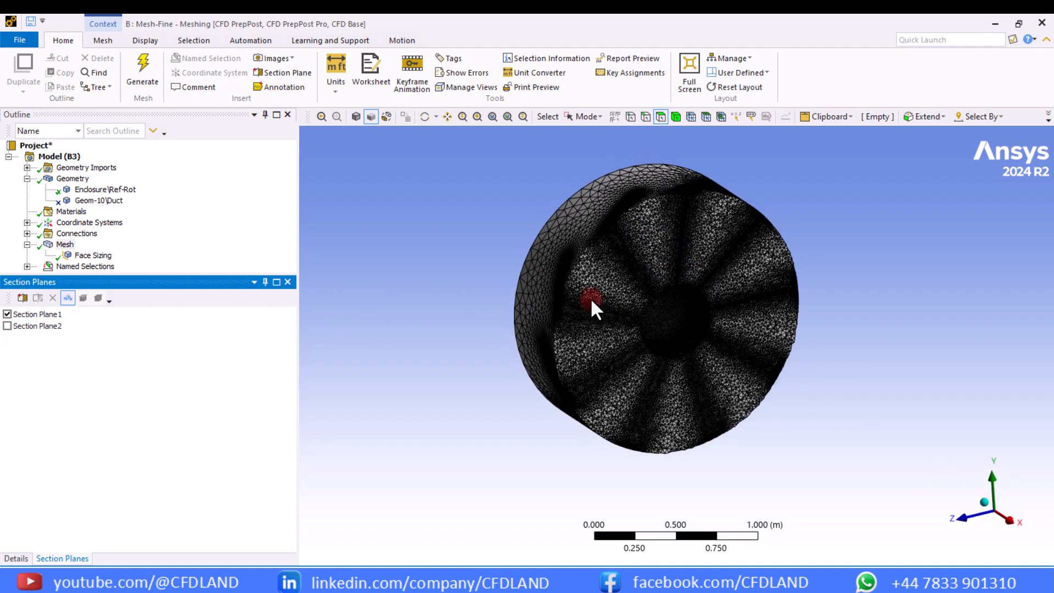
# Step: Examine the element refinement around the blade tips, blade surfaces and hub on the Section Plane1 cut
pyautogui.moveTo(617, 220); pyautogui.dragTo(696, 261, button='right')
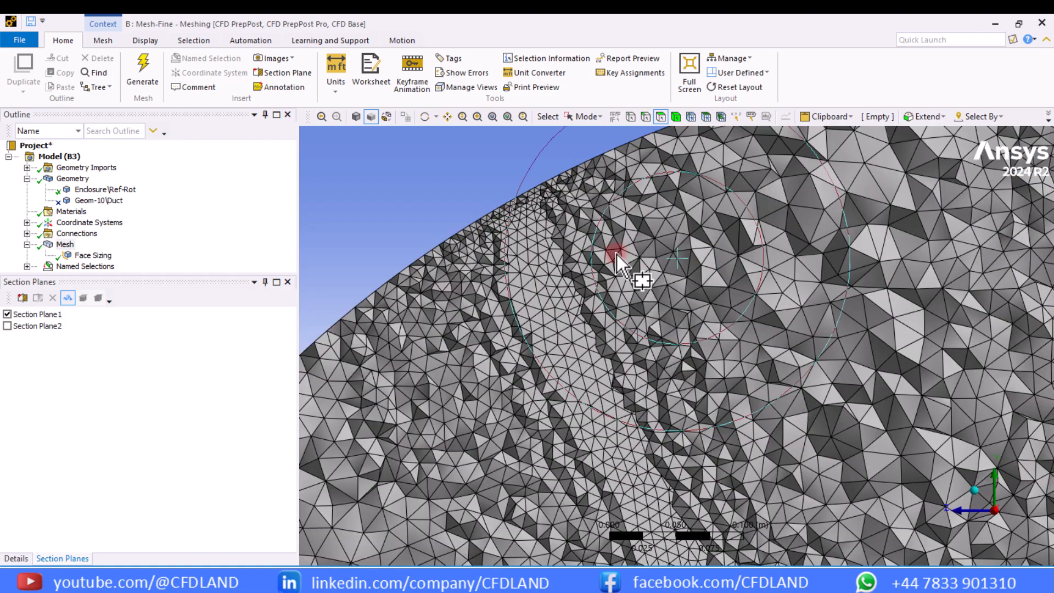
pyautogui.scroll(-3, 607, 301)
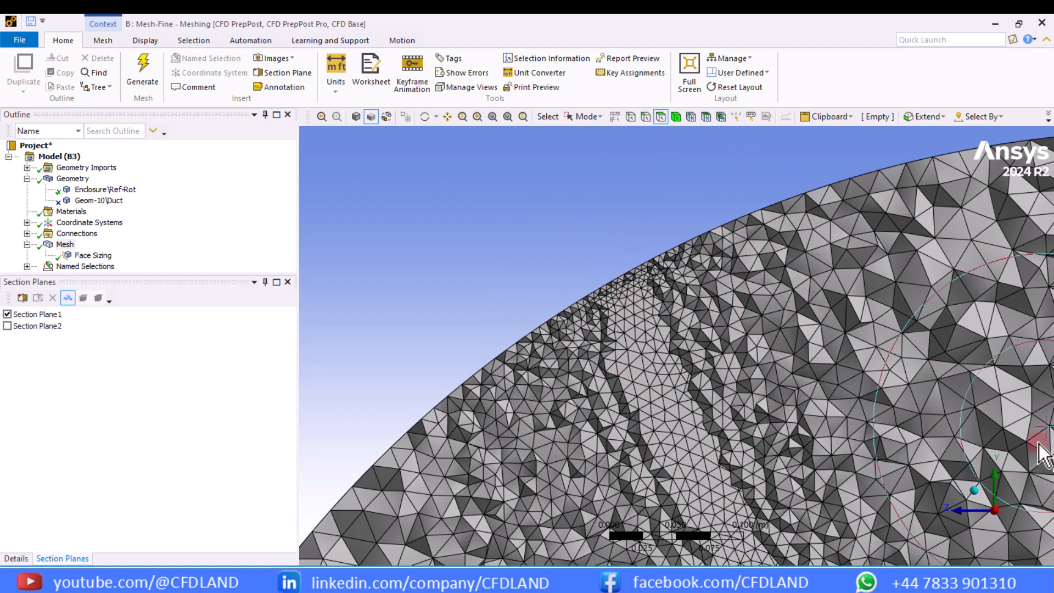
pyautogui.scroll(-3, 766, 454)
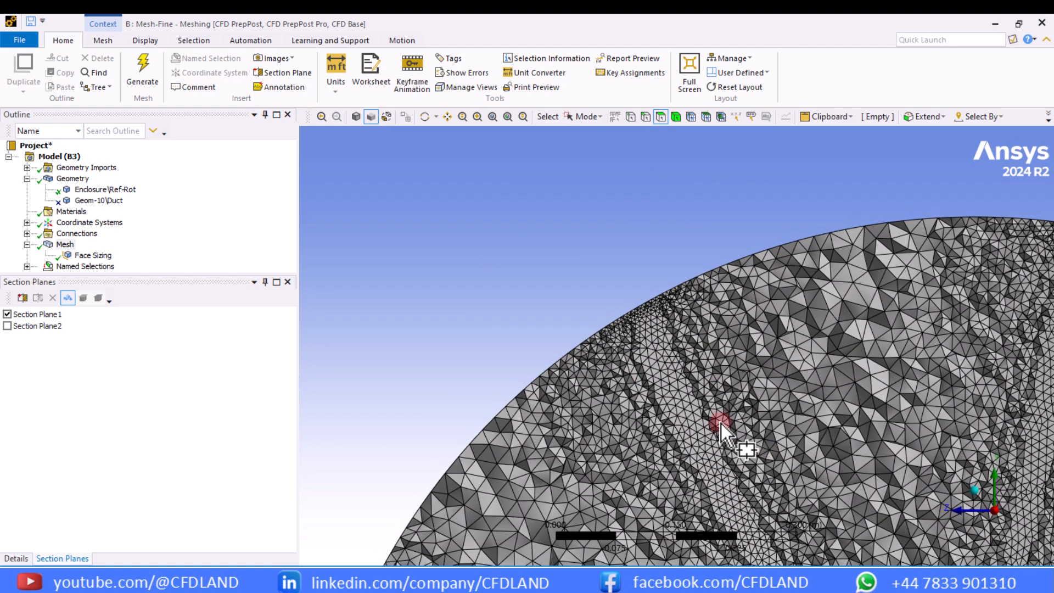
pyautogui.moveTo(666, 390); pyautogui.dragTo(792, 407, button='middle')
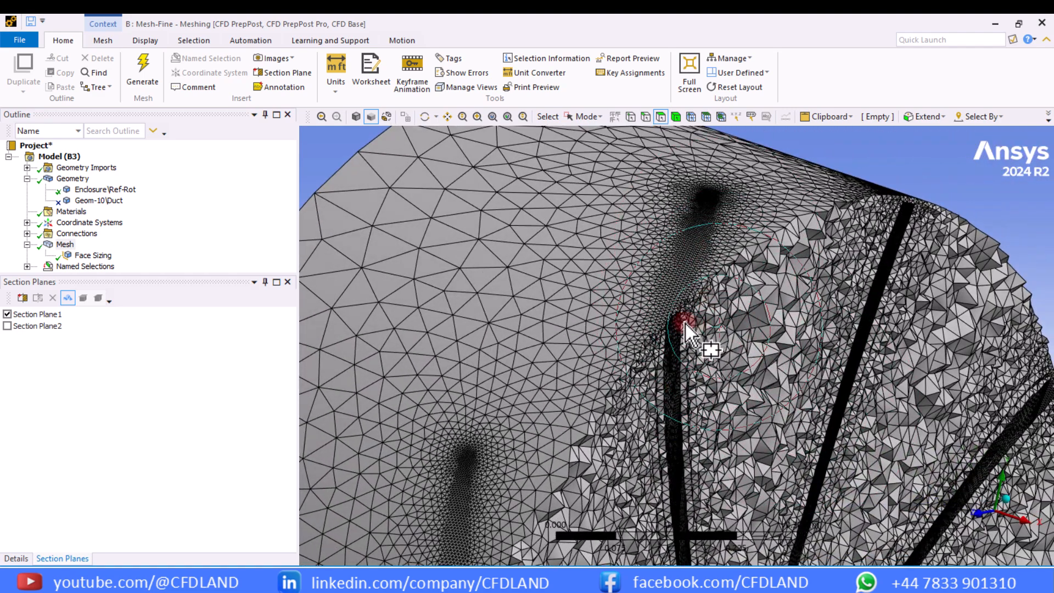
pyautogui.moveTo(698, 329); pyautogui.dragTo(676, 298, button='middle')
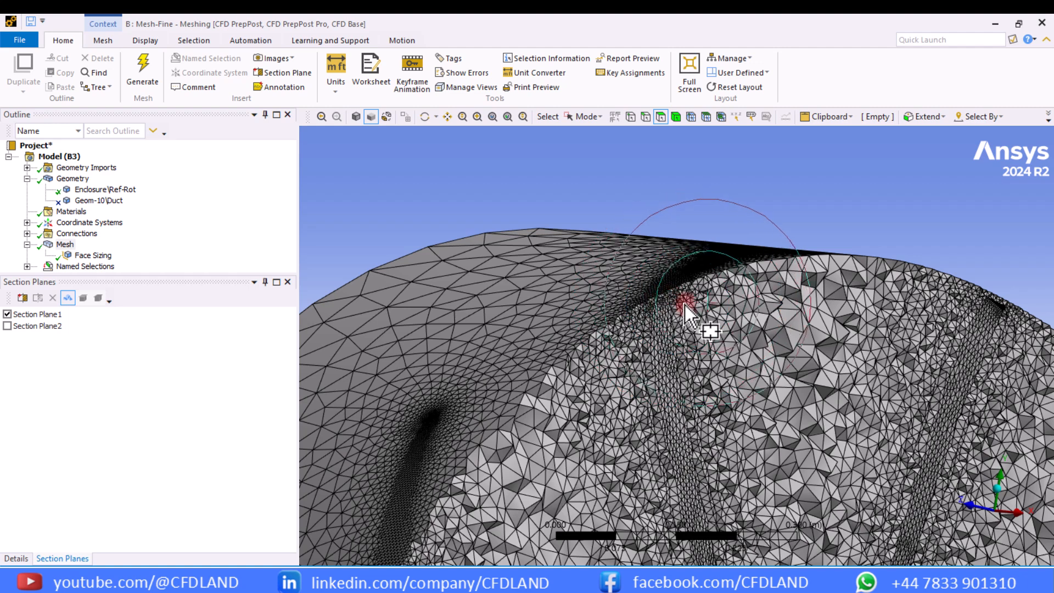
pyautogui.scroll(-10, 743, 501)
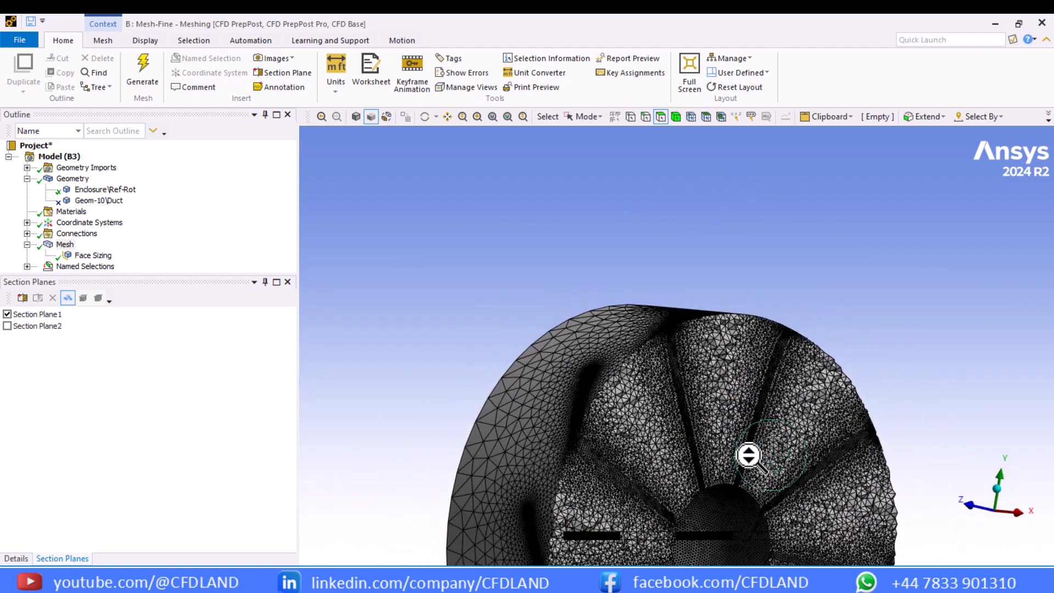
pyautogui.moveTo(688, 325); pyautogui.dragTo(696, 373, button='middle')
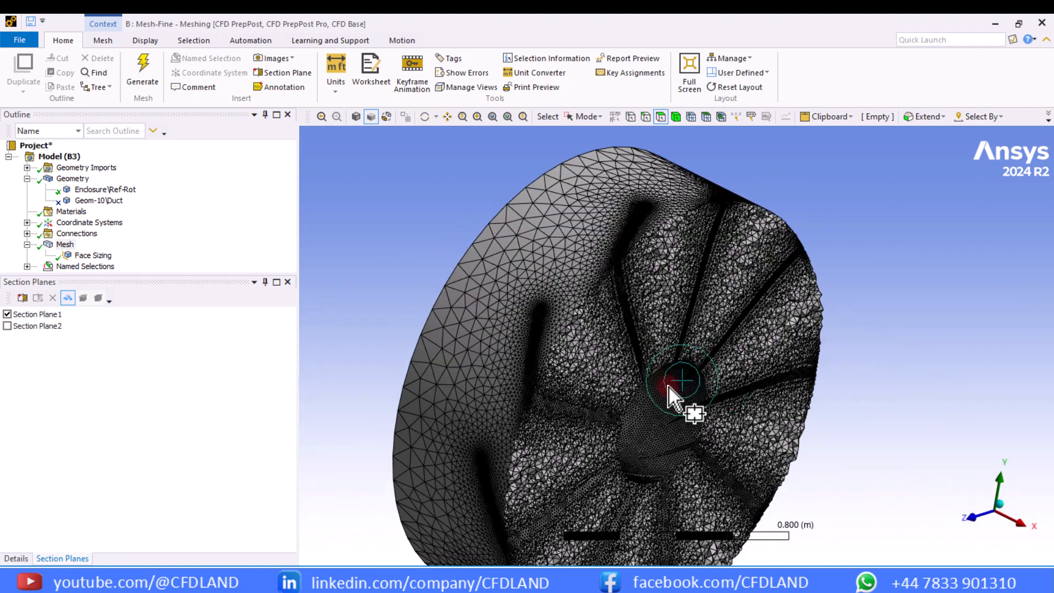
pyautogui.scroll(8, 716, 468)
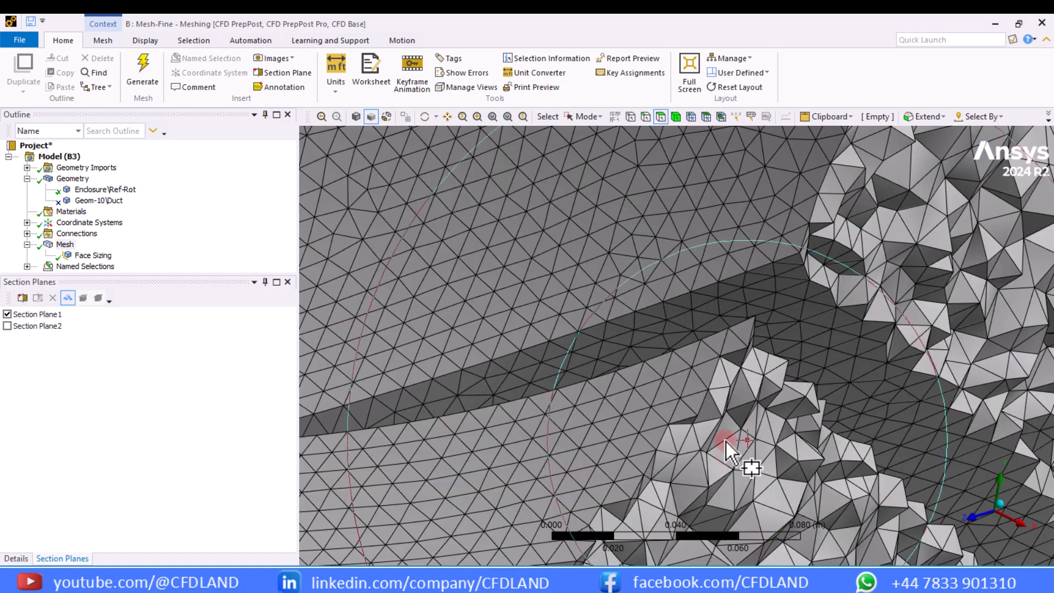
pyautogui.moveTo(748, 428); pyautogui.dragTo(659, 364, button='middle')
pyautogui.scroll(-3, 644, 489)
pyautogui.moveTo(644, 489); pyautogui.dragTo(631, 438, button='middle')
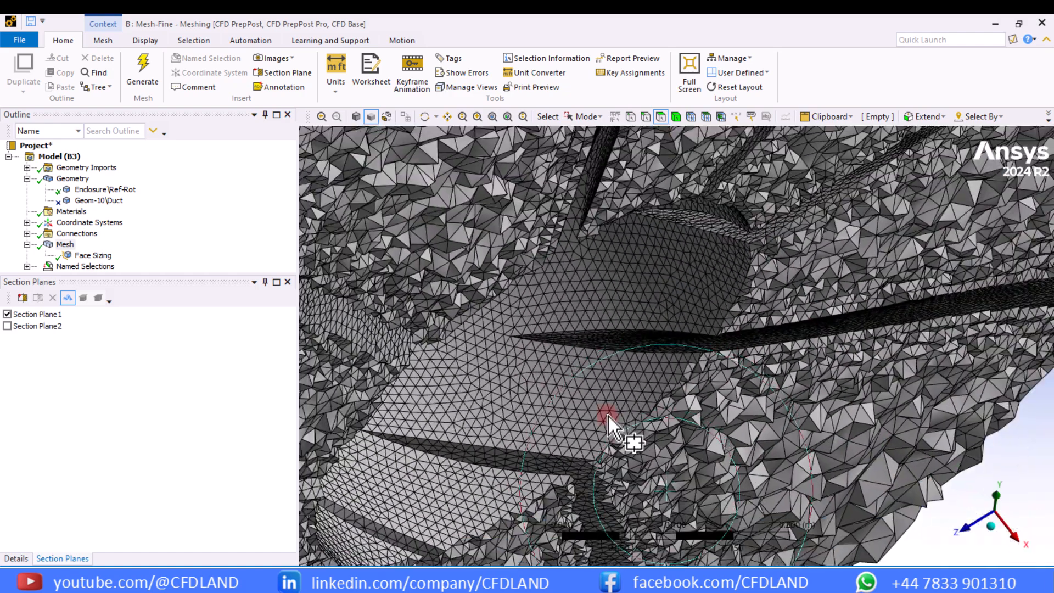
pyautogui.scroll(-3, 544, 470)
pyautogui.moveTo(543, 470); pyautogui.dragTo(652, 402, button='middle')
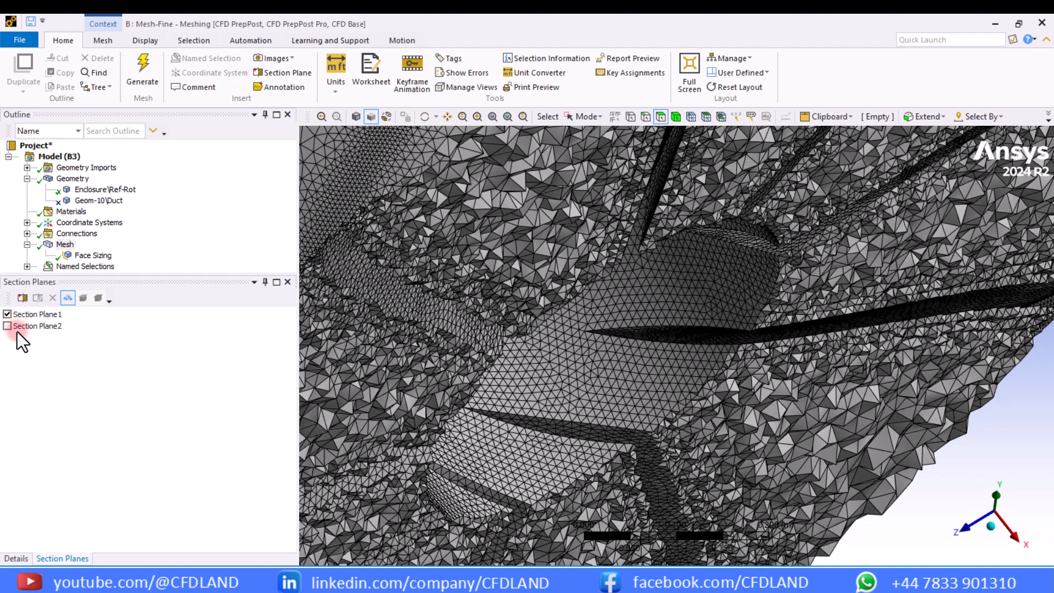
# Step: Enable Section Plane2 as a second cut and inspect the mesh growth around the blade tip near the outer wall
pyautogui.scroll(5, 553, 367)
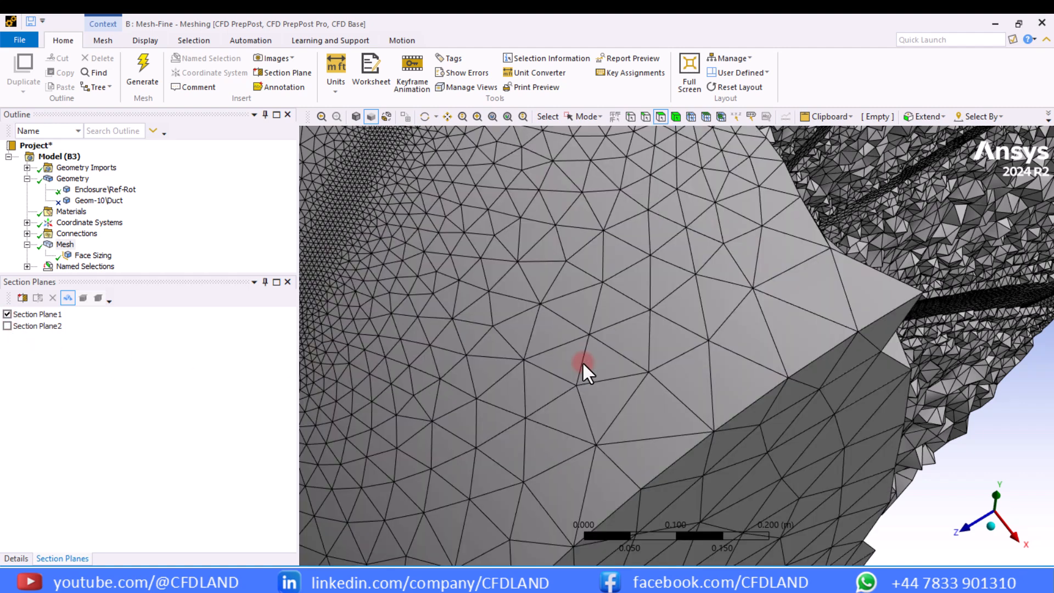
pyautogui.moveTo(687, 287)
pyautogui.keyDown('shift'); pyautogui.mouseDown(button='middle')
pyautogui.moveTo(682, 430)
pyautogui.moveTo(720, 389)
pyautogui.moveTo(612, 318)
pyautogui.moveTo(812, 441)
pyautogui.moveTo(696, 485)
pyautogui.moveTo(823, 478)
pyautogui.moveTo(487, 357)
pyautogui.moveTo(647, 415)
pyautogui.moveTo(607, 447)
pyautogui.moveTo(574, 443)
pyautogui.moveTo(576, 412)
pyautogui.moveTo(635, 404)
pyautogui.moveTo(591, 405)
pyautogui.mouseUp(button='middle'); pyautogui.keyUp('shift')
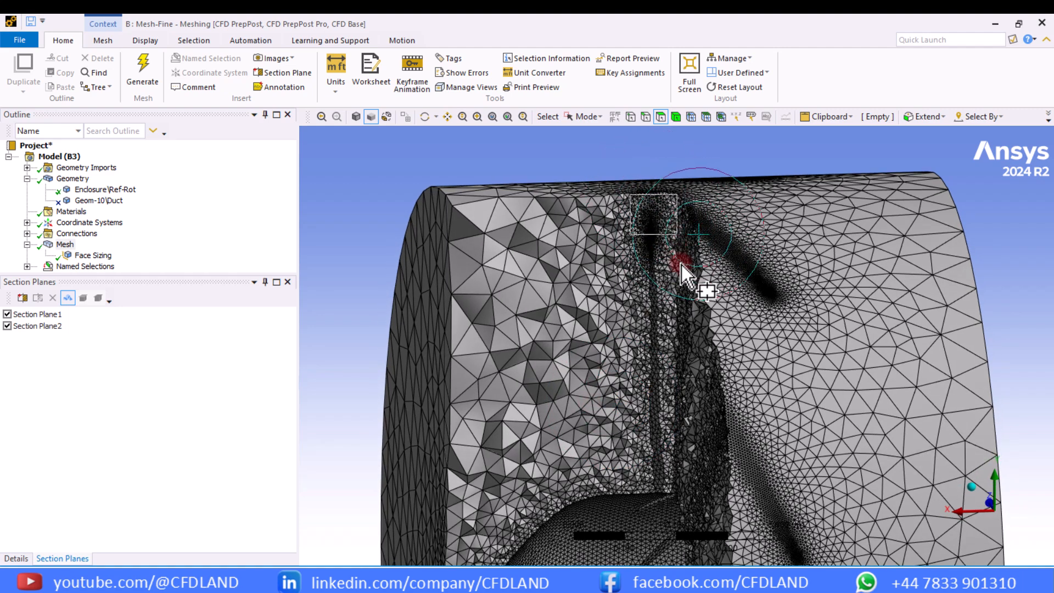
pyautogui.scroll(5, 701, 287)
pyautogui.scroll(-5, 754, 309)
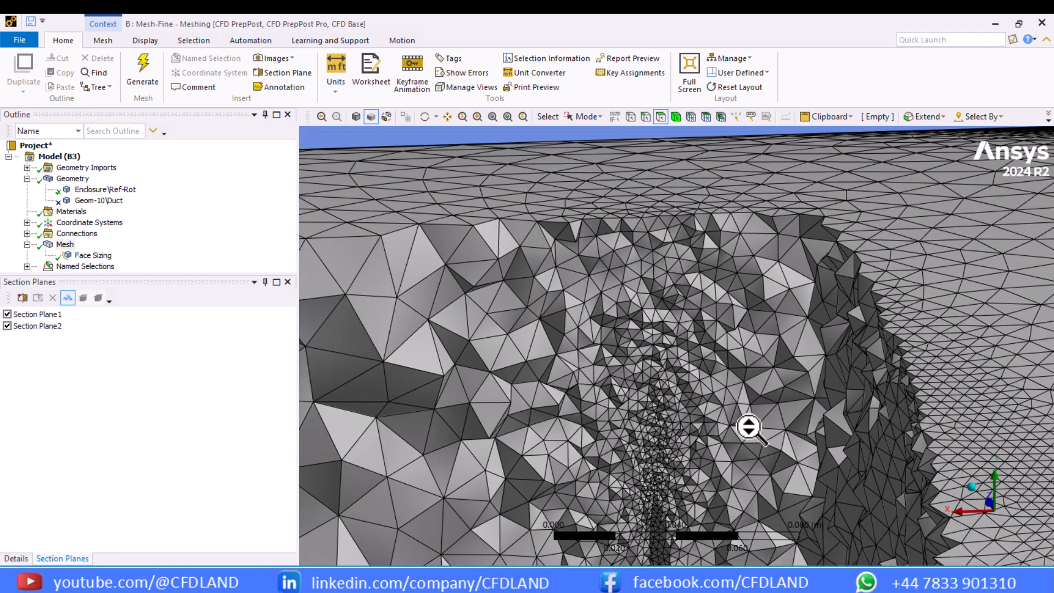
pyautogui.keyDown('ctrl'); pyautogui.moveTo(672, 333); pyautogui.dragTo(673, 301, button='middle'); pyautogui.keyUp('ctrl')
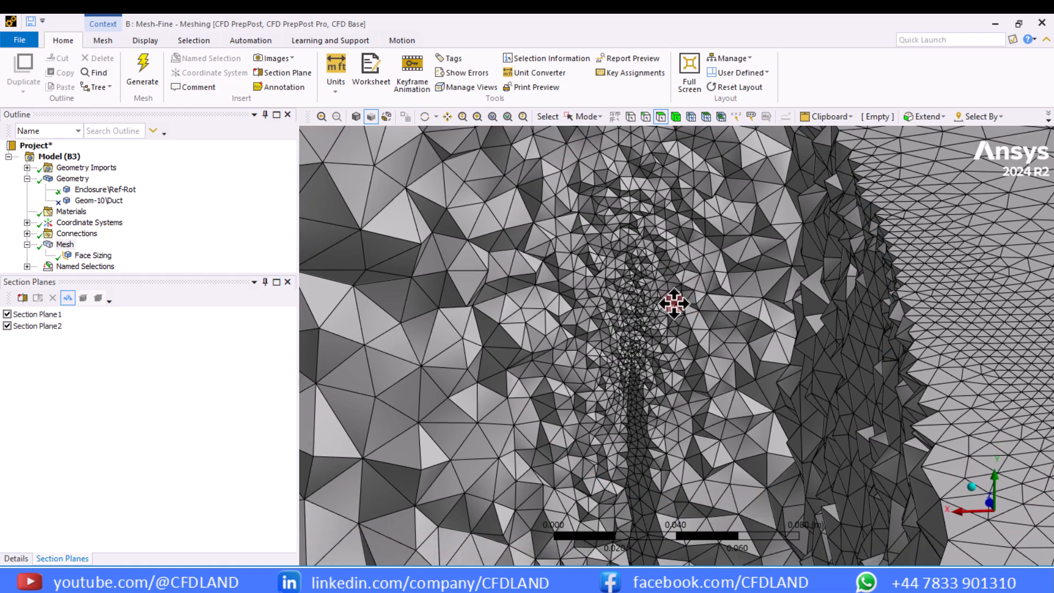
pyautogui.scroll(-2, 657, 454)
pyautogui.scroll(-5, 658, 454)
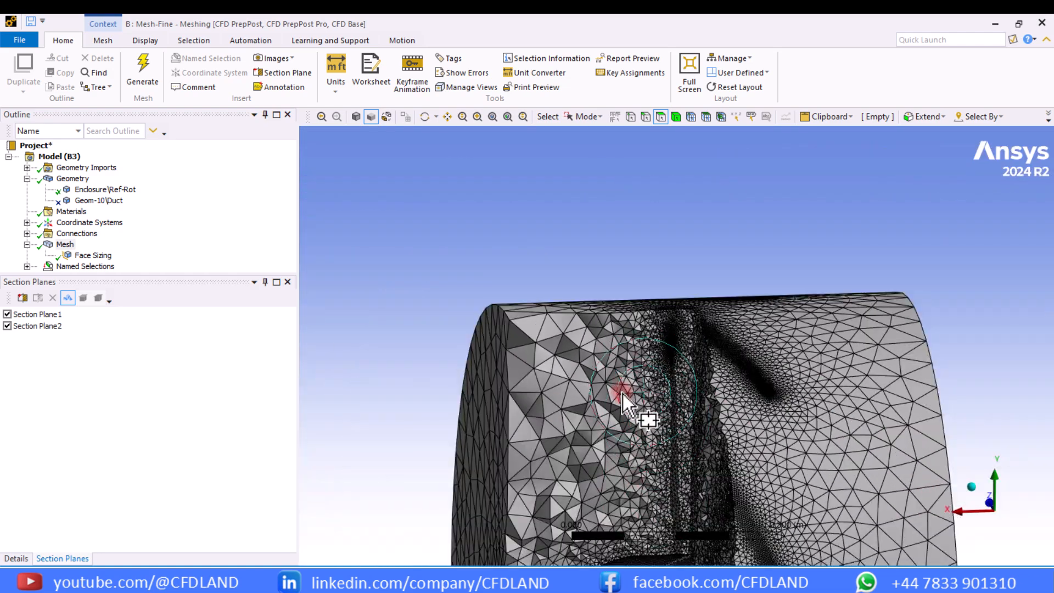
pyautogui.scroll(3, 627, 390)
pyautogui.scroll(1, 628, 392)
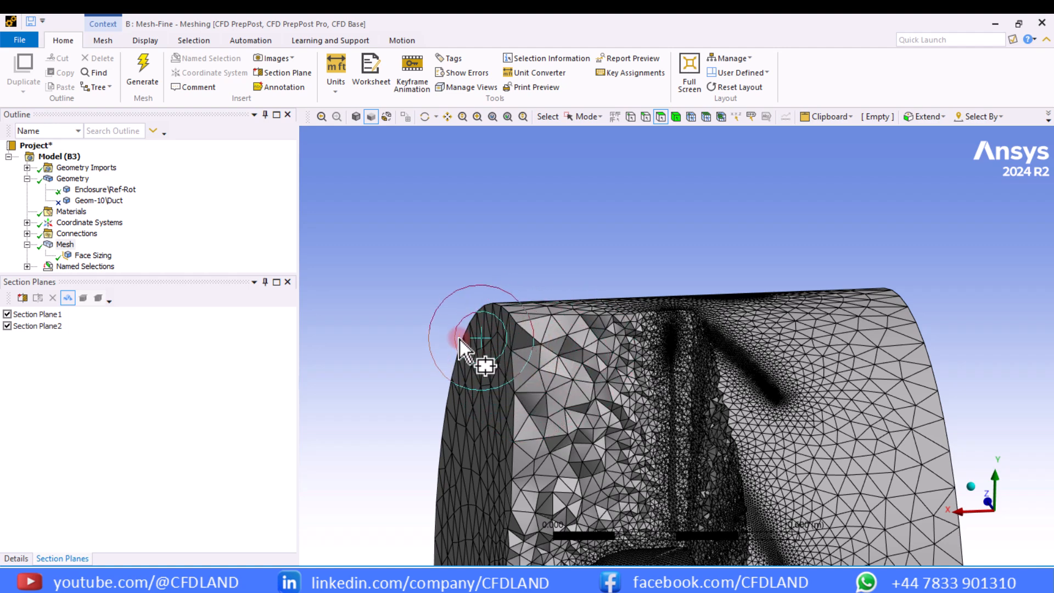
# Step: Review the mesh's orthogonal quality values and expand the statistics to check the number of elements
pyautogui.click(13, 558)
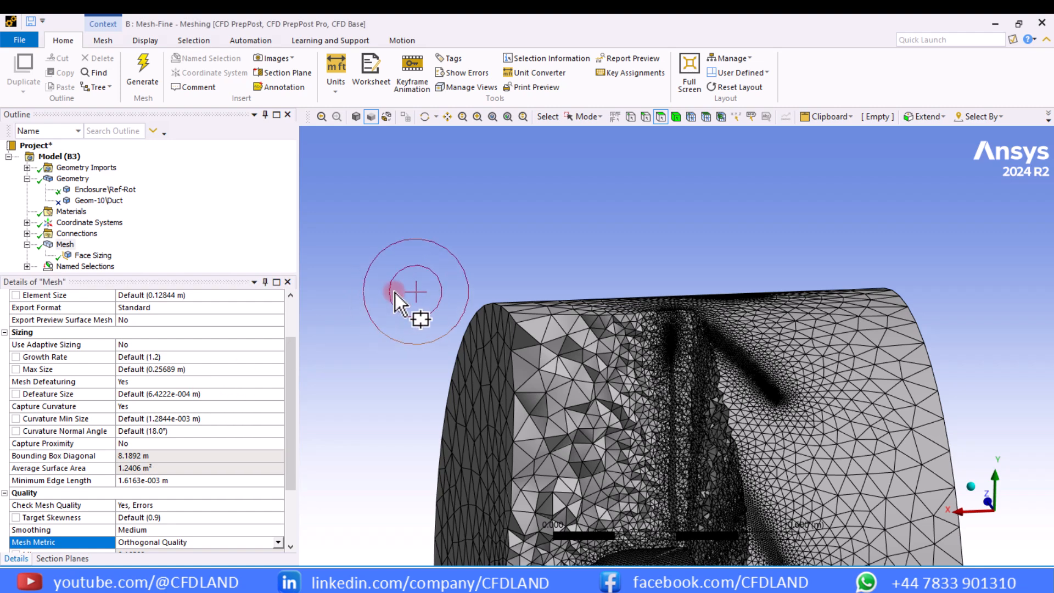
pyautogui.scroll(-3, 98, 494)
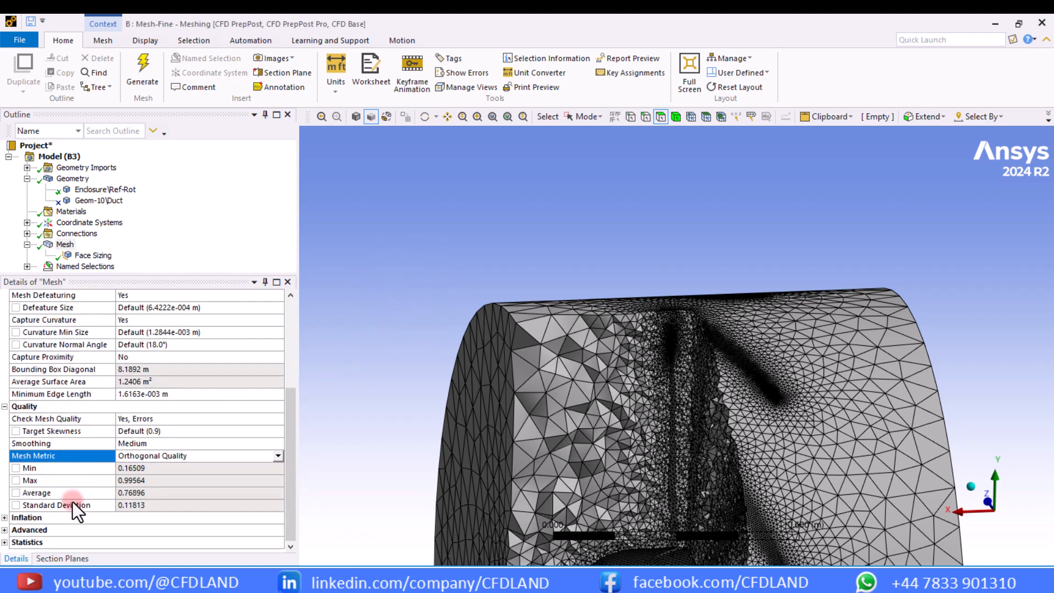
pyautogui.click(4, 541)
pyautogui.click(154, 528)
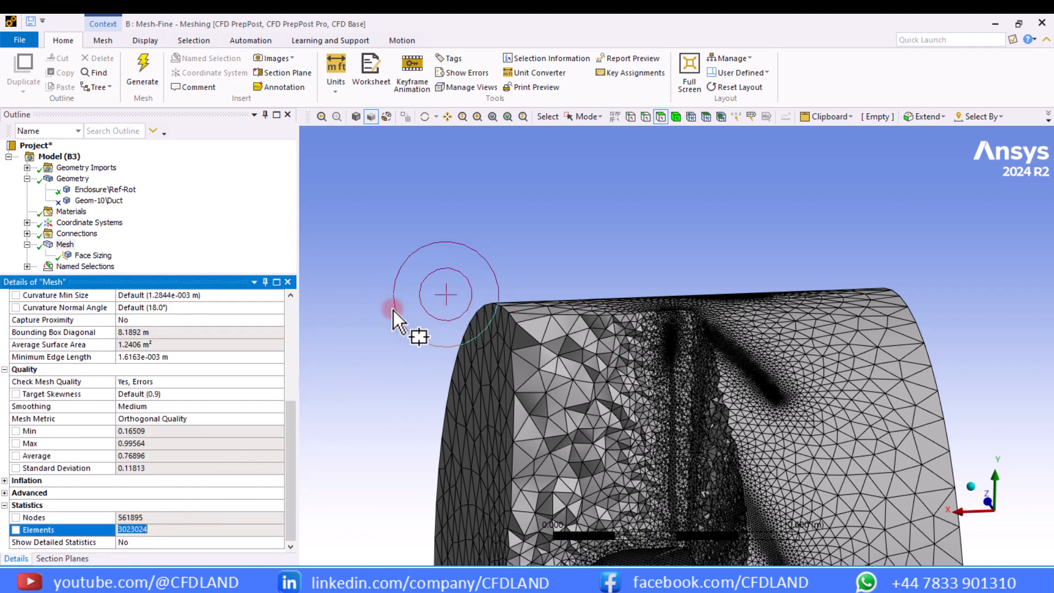
# Step: Open the Face Sizing settings under Mesh
pyautogui.click(79, 254)
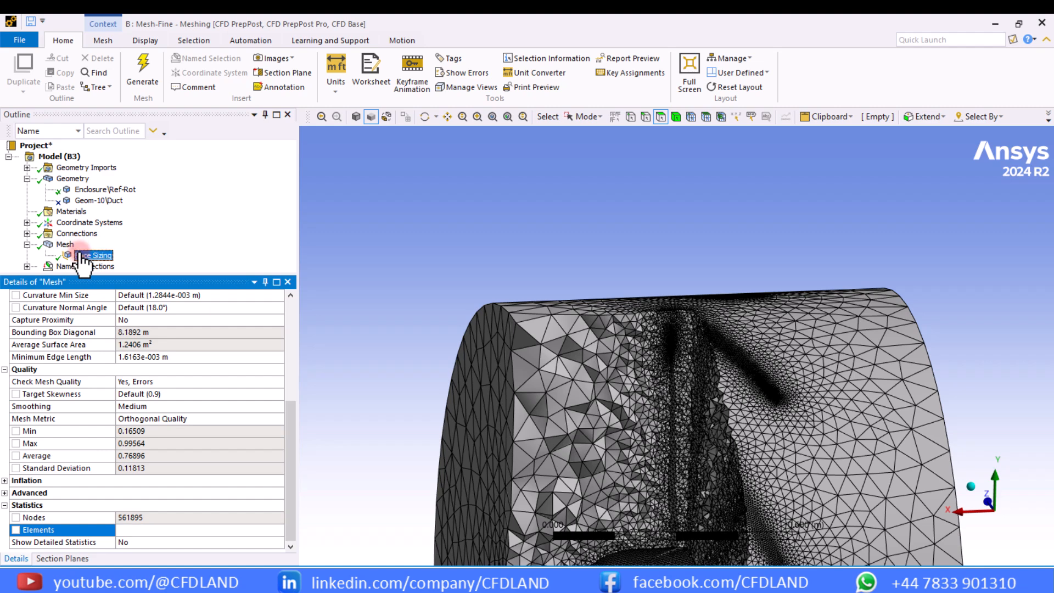